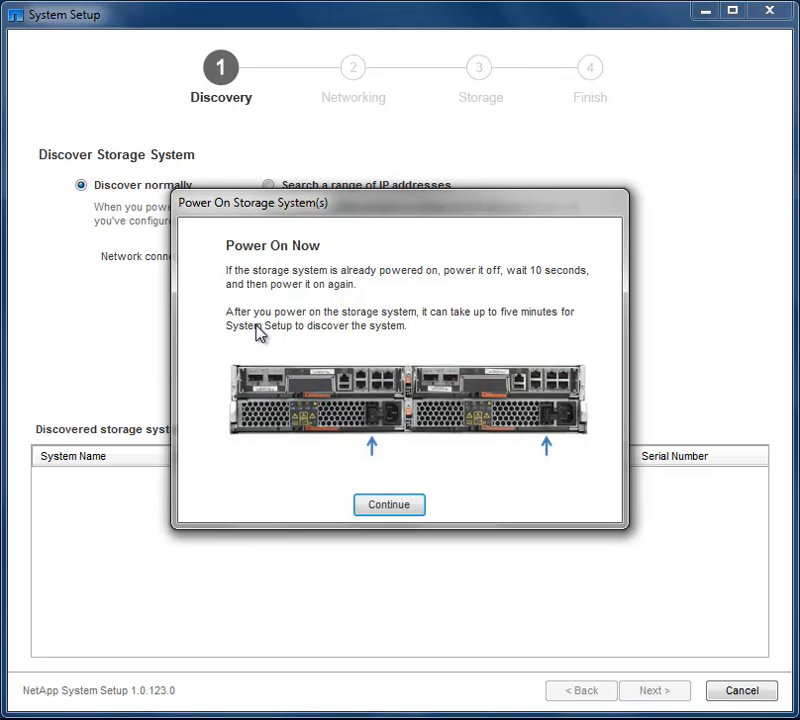
Proceed with both discovered FAS2220 controllers to the networking setup and name the two storage systems demo1 and demo2.
click(395, 506)
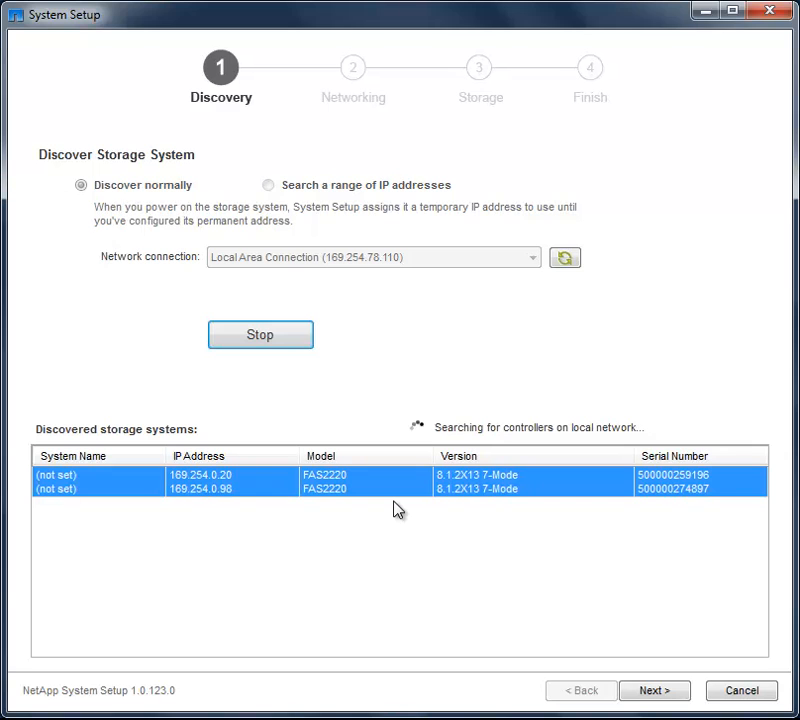
click(658, 692)
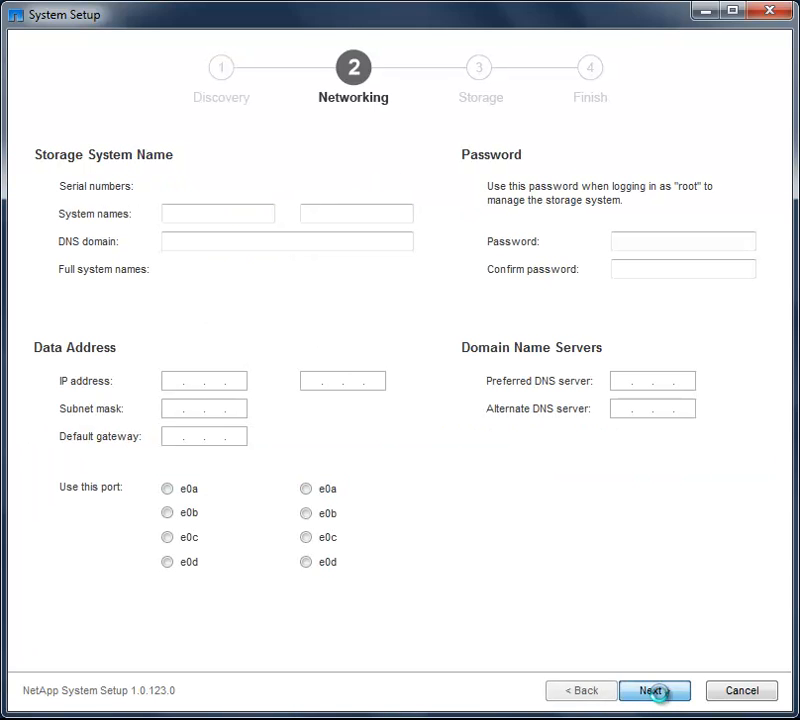
click(240, 212)
text(demo1)
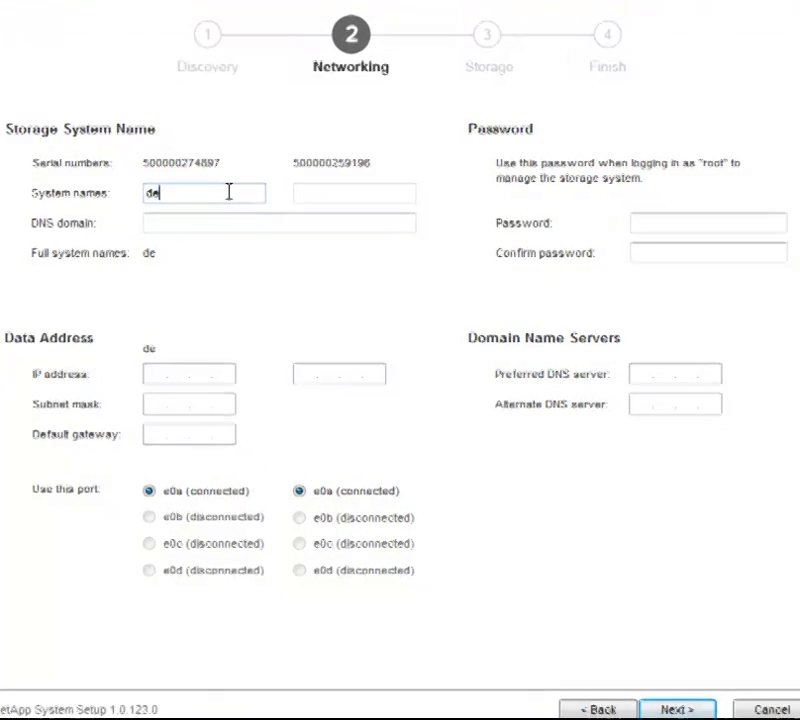
key(Tab)
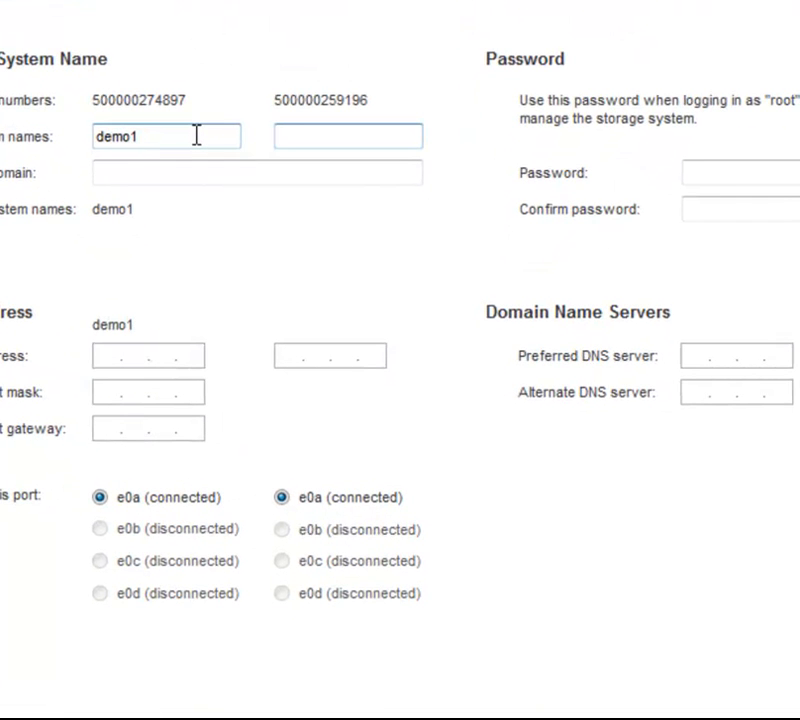
text(demo2)
key(Tab)
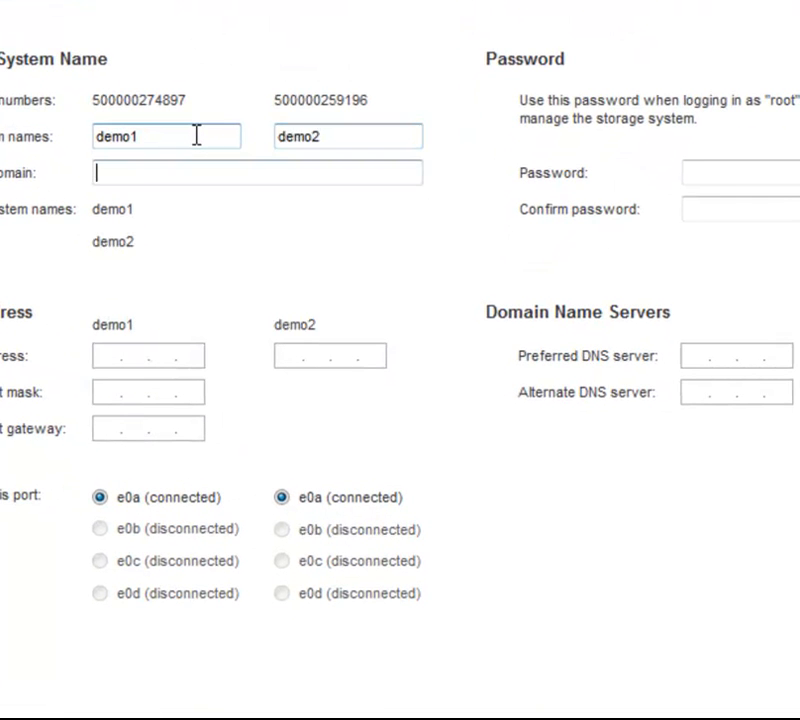
Set the DNS domain of the storage systems to fsgtest.local.
text(fsg)
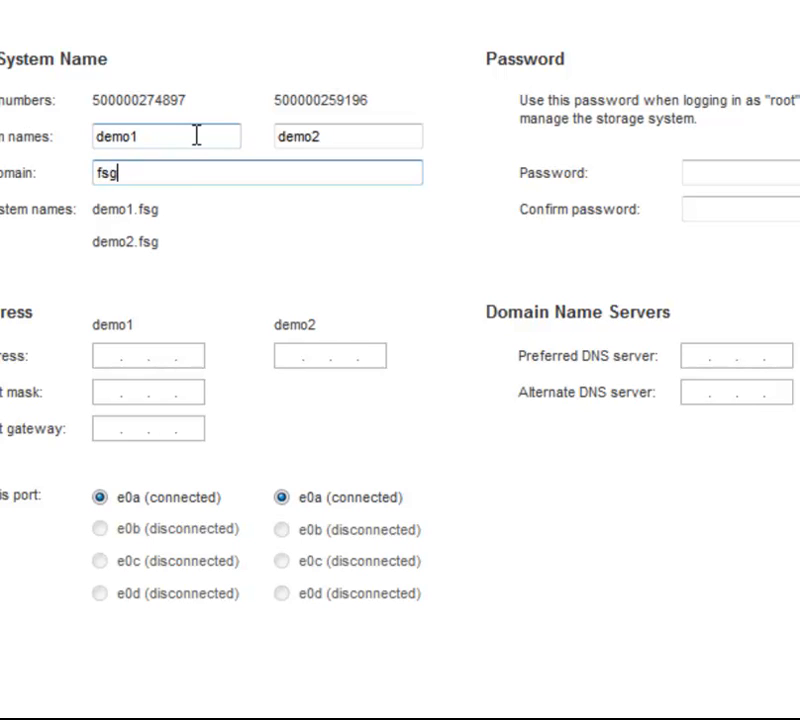
text(test.l)
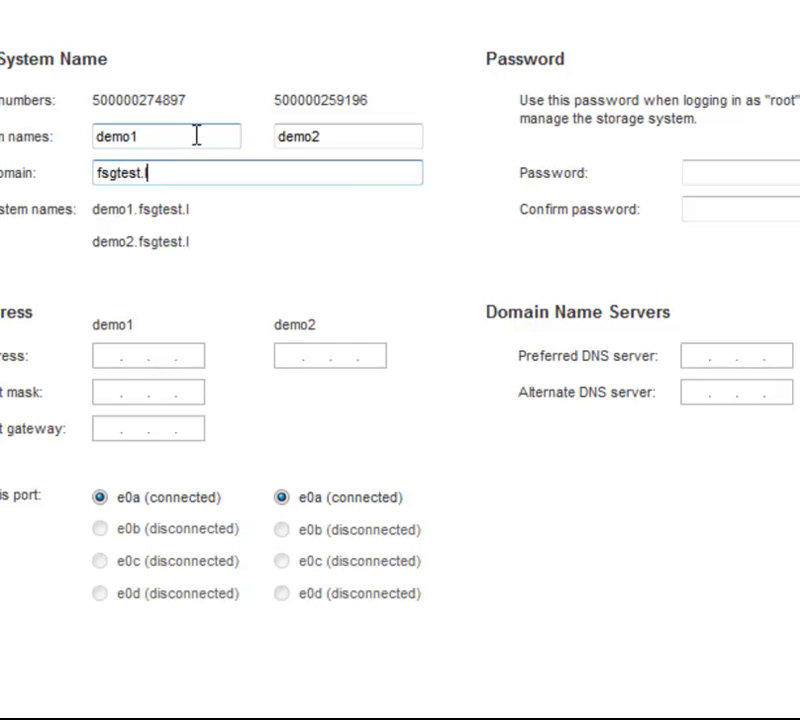
text(oaal)
key(Tab)
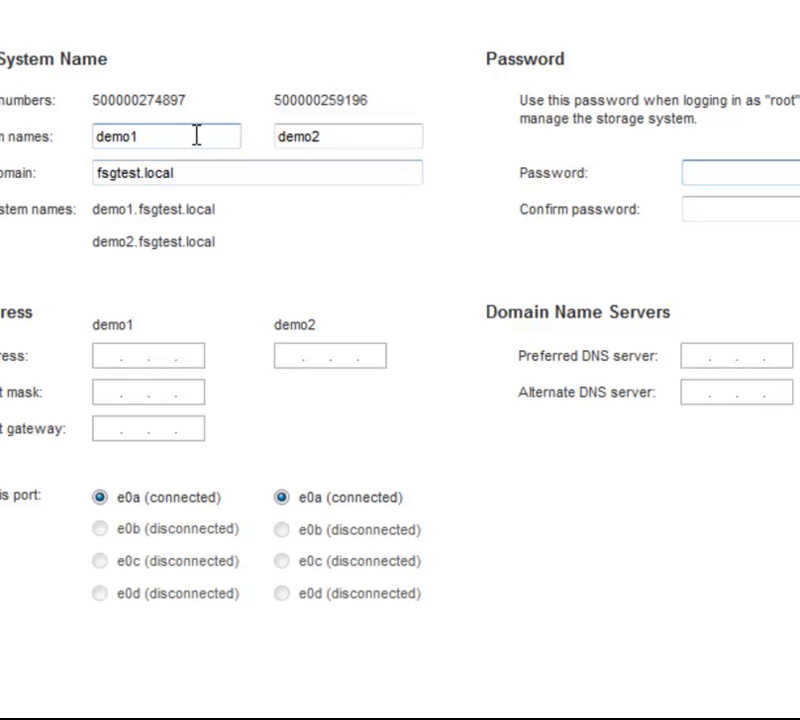
Enter and confirm the root password for managing the storage system.
text(••••••••••)
key(Tab)
text(••••••••••)
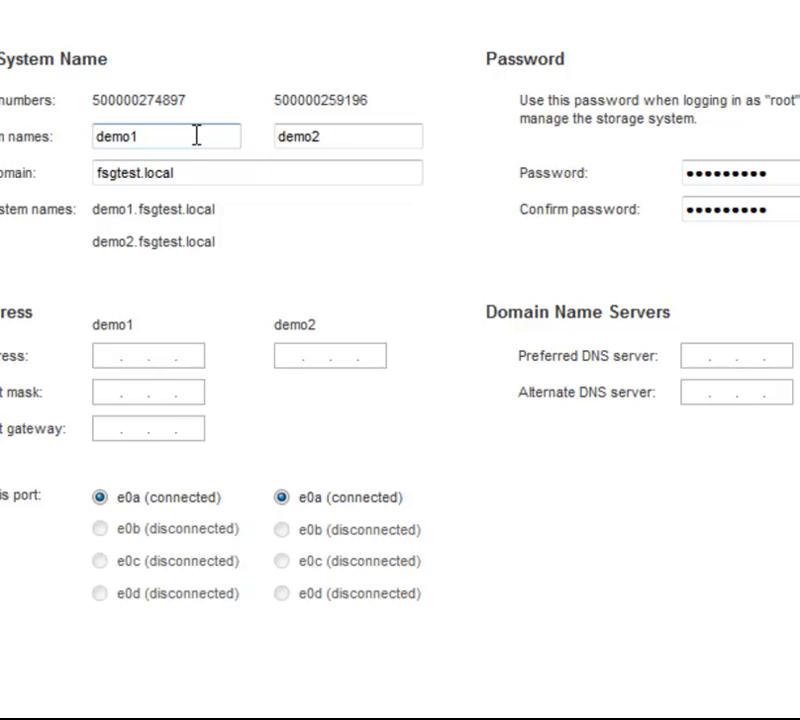
Set demo1's IP address to 172.17.2.210, accept 172.17.2.211 for demo2, and set the subnet mask to 255.255.254.0.
text(172.17.2.210)
key(Tab)
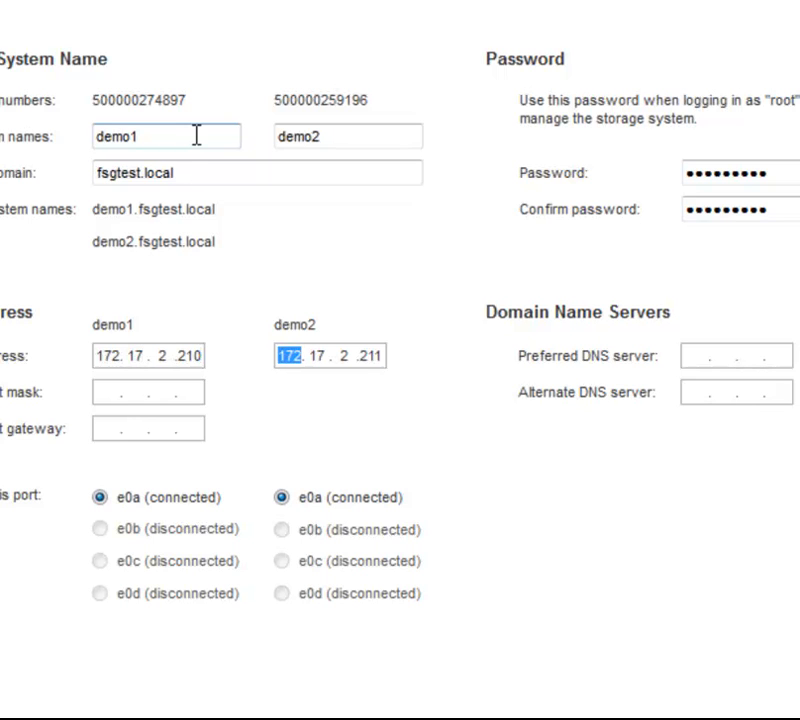
key(Tab)
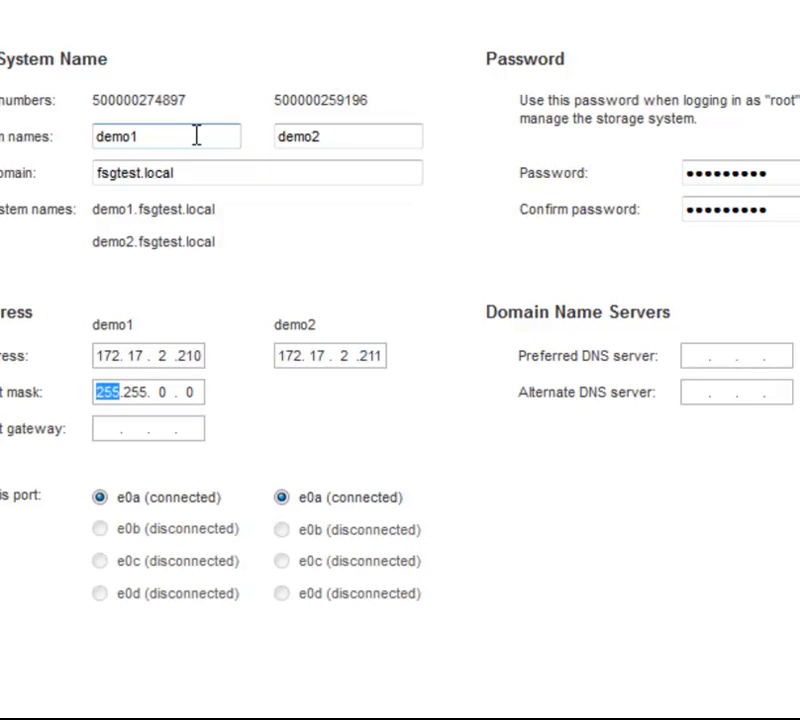
text(255.255.)
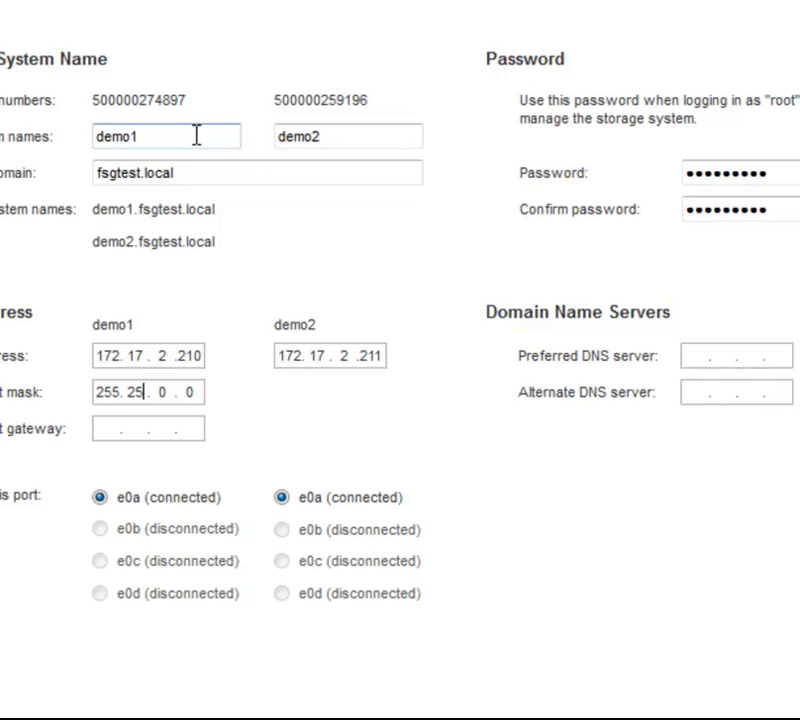
text(254)
key(Tab)
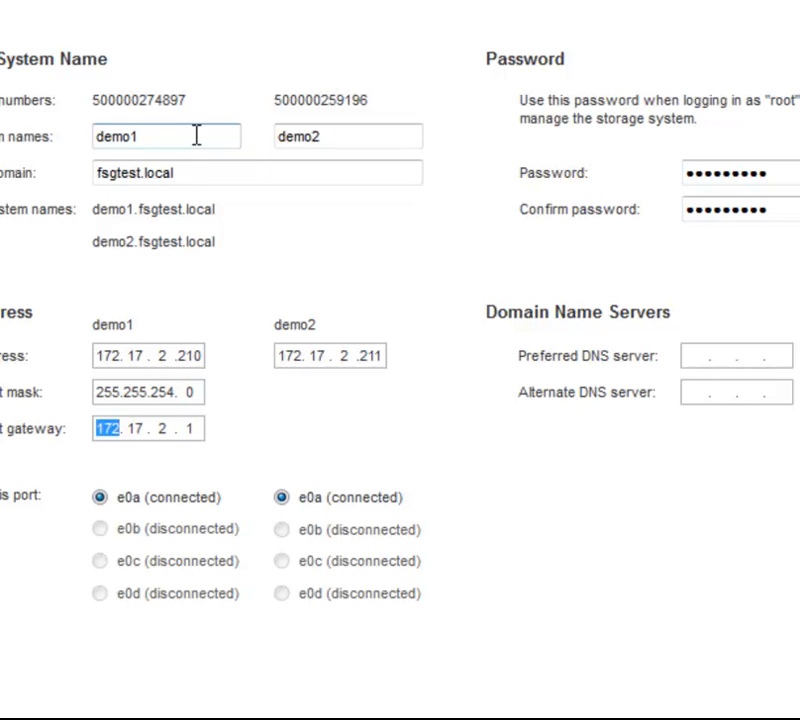
Keep the suggested default gateway, set the preferred DNS server to 172.17.40.192, and submit the networking settings.
key(Tab)
text(172. 17 . 40 .)
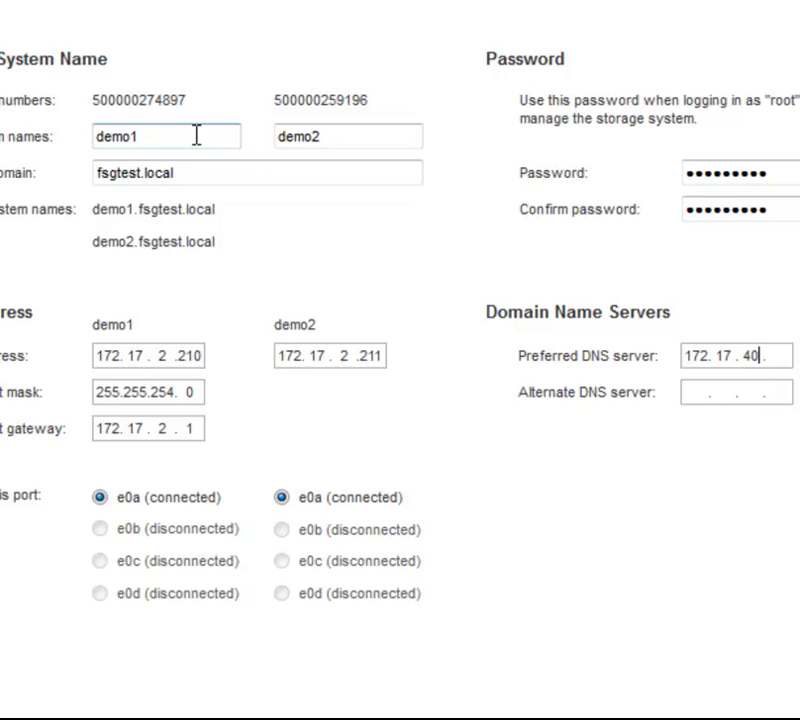
text(192)
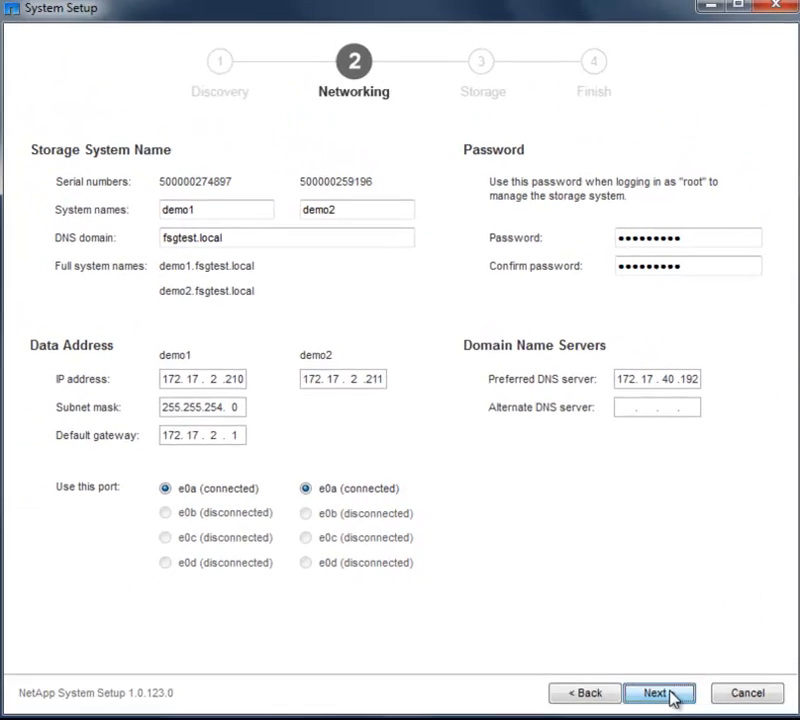
click(658, 693)
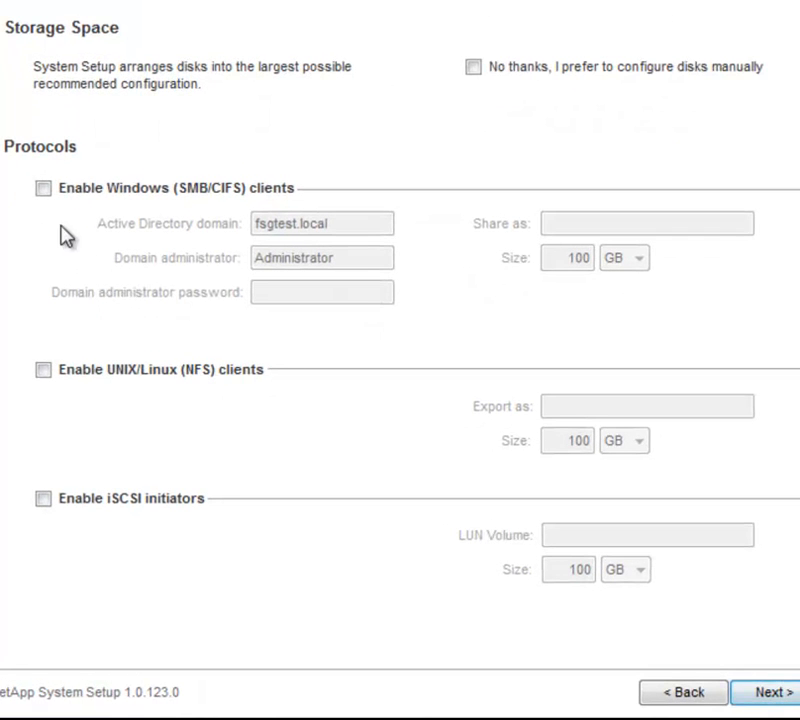
Enable Windows (SMB/CIFS) clients, enter the domain administrator password, and define a 10 GB share named windata.
click(44, 196)
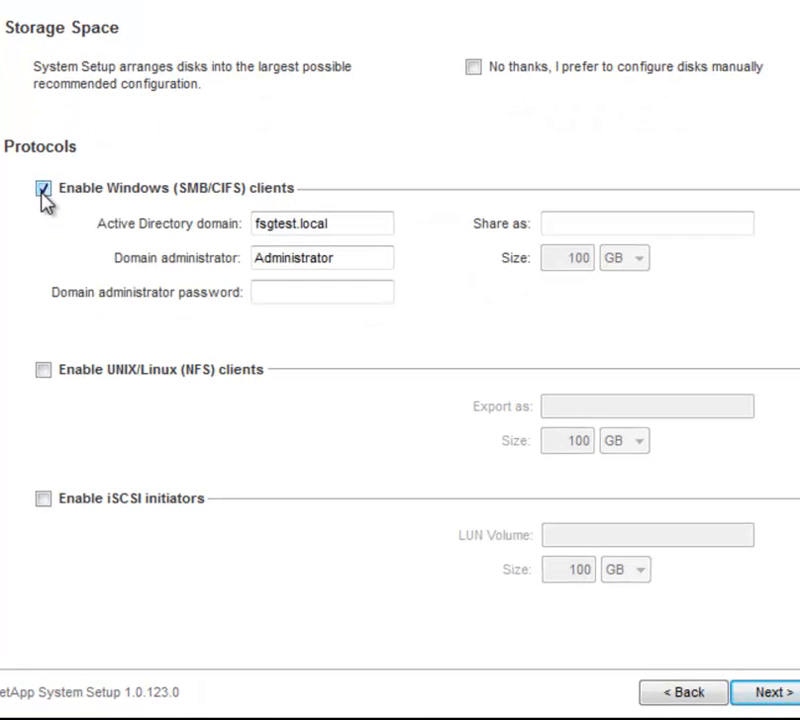
click(282, 291)
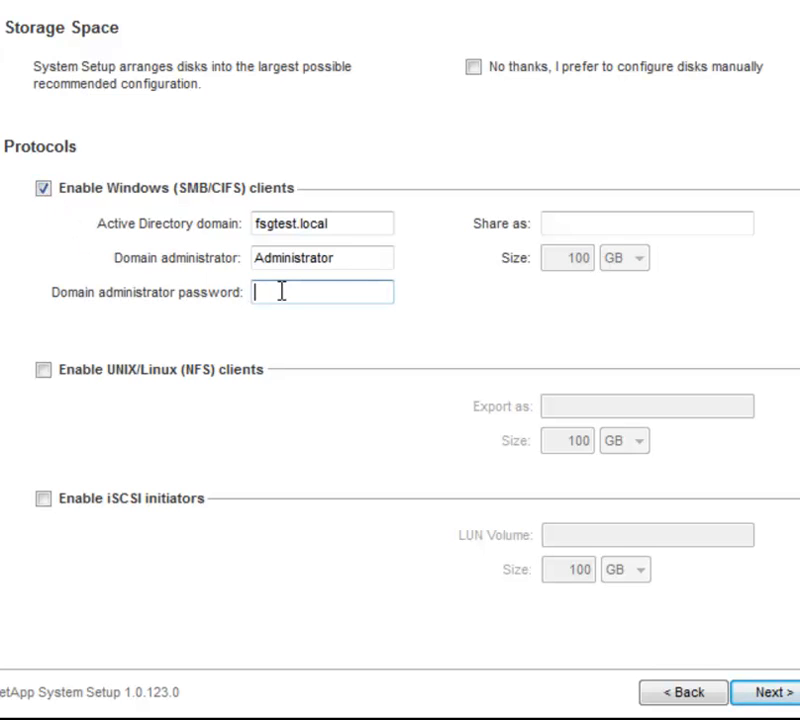
text(********)
key(Tab)
text(windata)
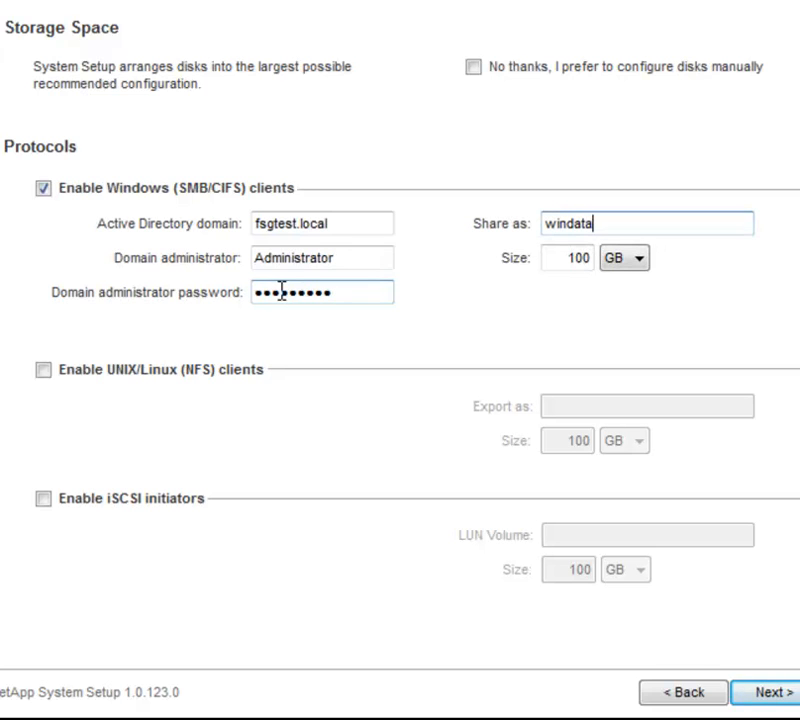
key(Tab)
text(10)
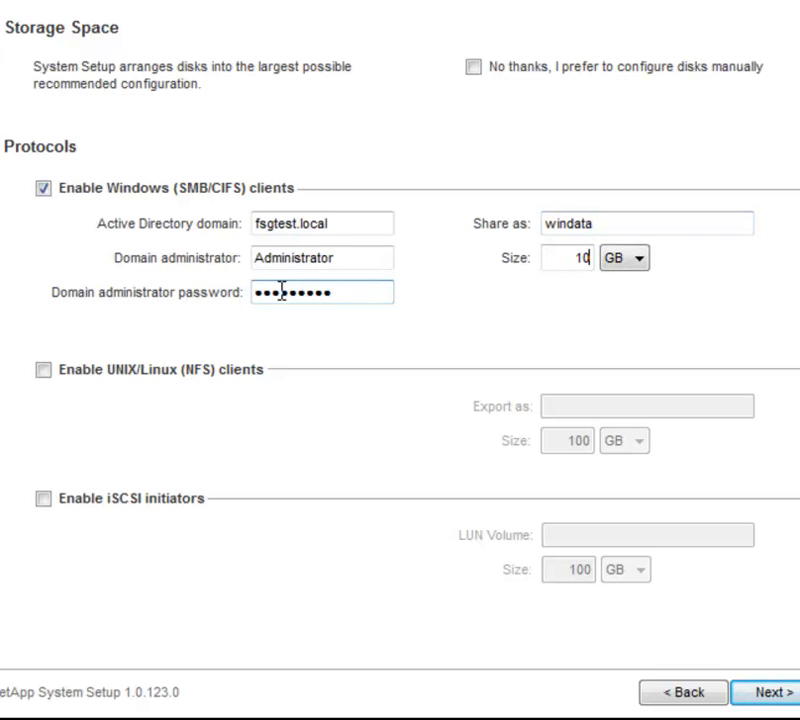
key(Tab)
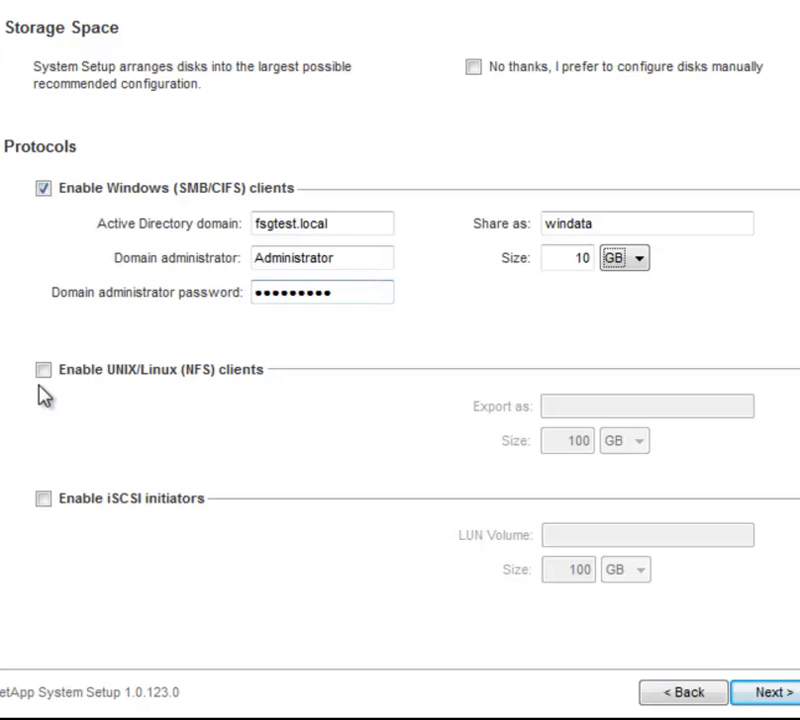
Enable UNIX/Linux (NFS) clients with a 10 GB export named nfsdata.
click(43, 370)
click(552, 407)
text(nfsdata)
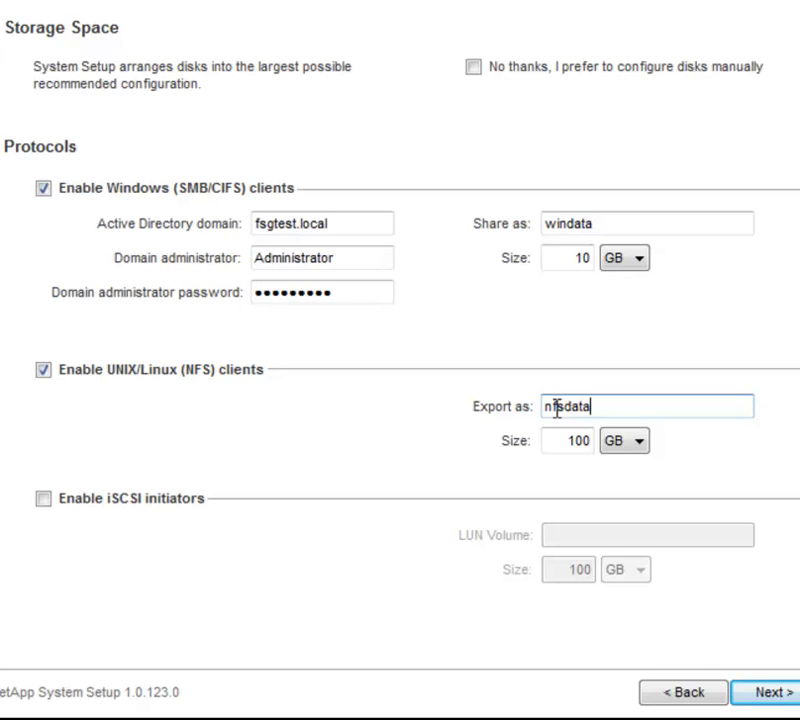
key(Tab)
text(10)
Enable iSCSI initiators with a 10 GB LUN volume named iscsidata, and submit the storage configuration.
click(43, 503)
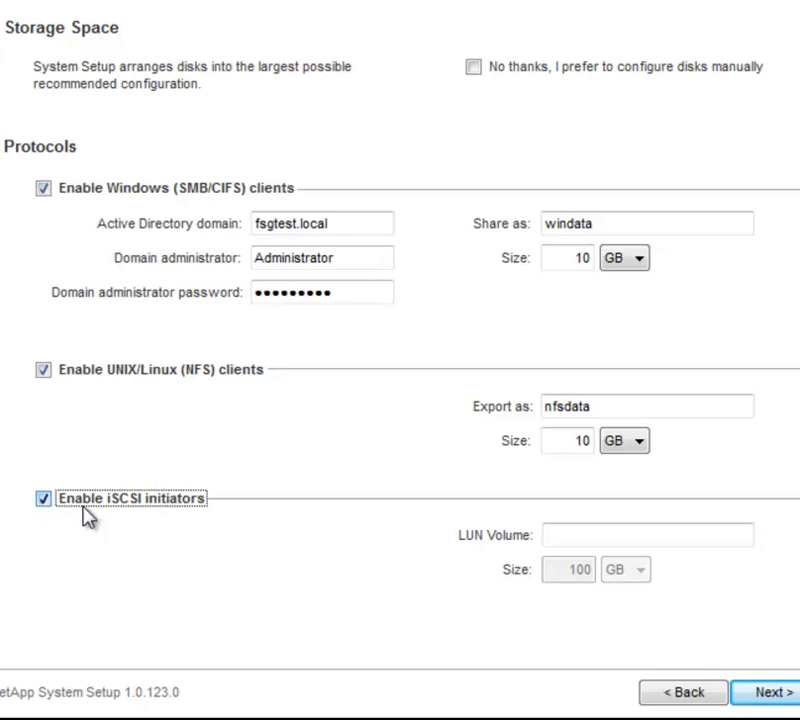
click(670, 542)
text(isc)
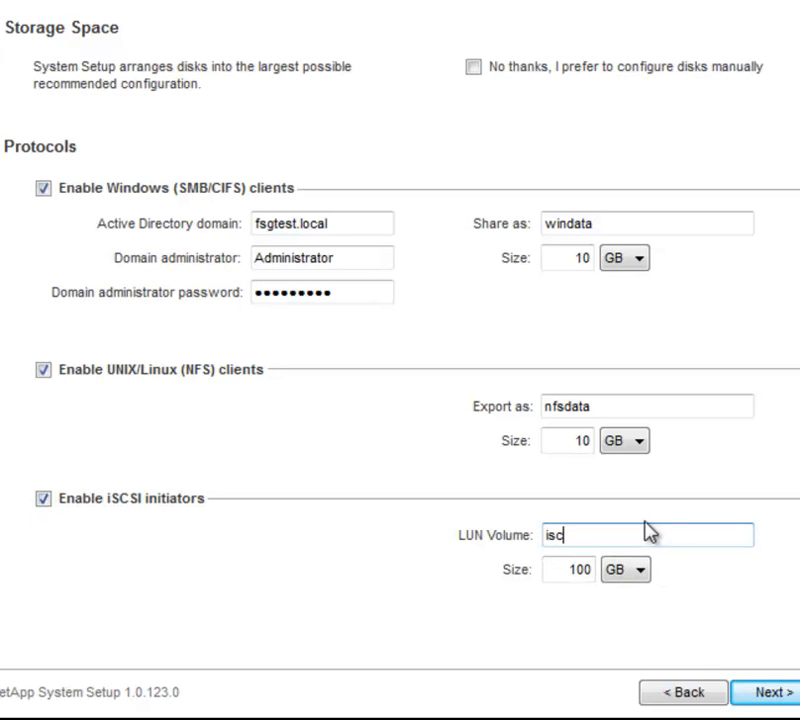
text(sidata)
key(Tab)
text(10)
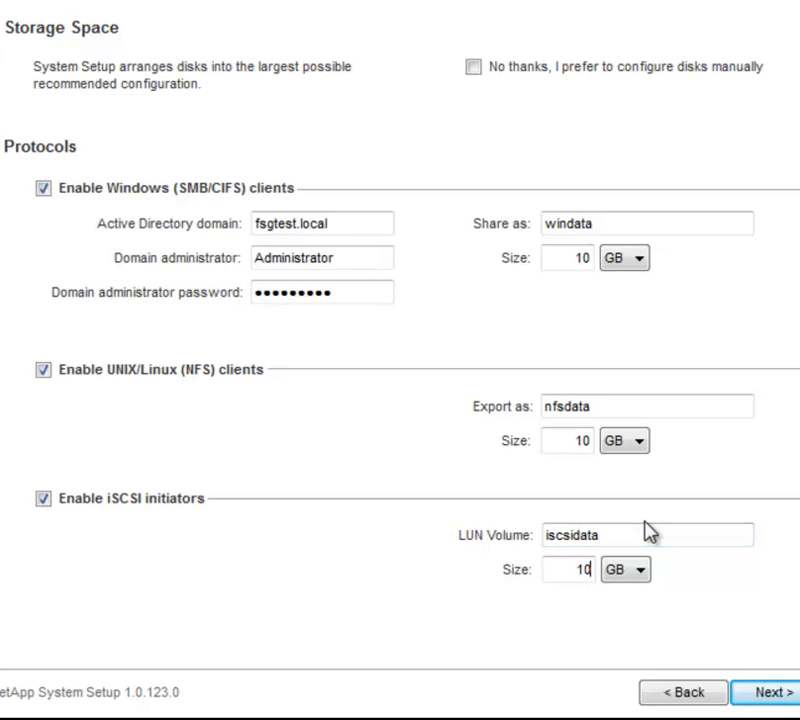
click(778, 700)
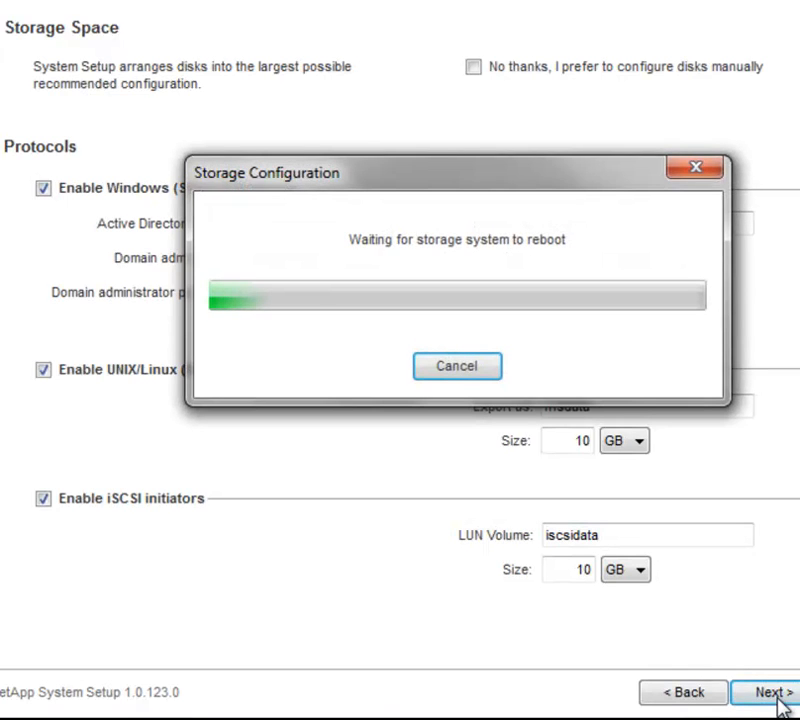